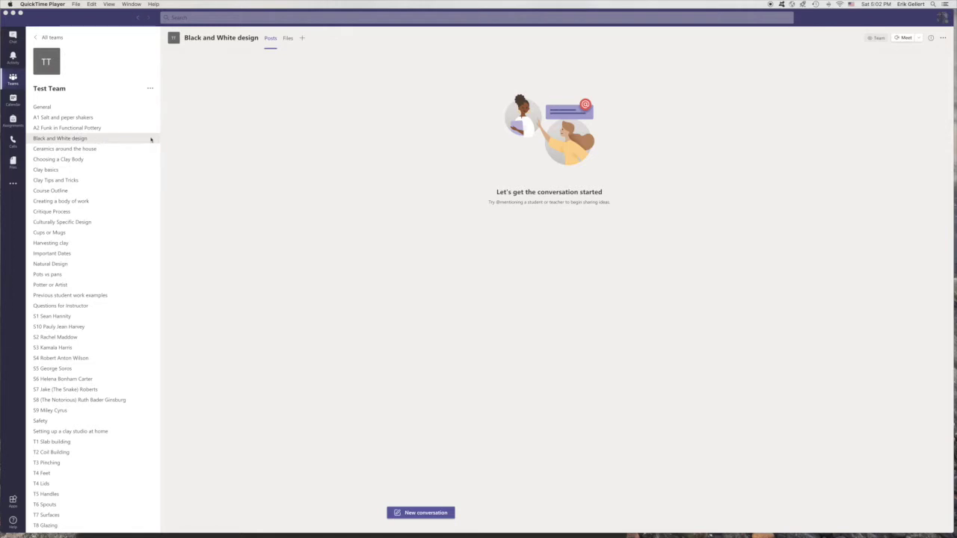
Rename the "Black and White design" channel to "A3 Black and White design"
{"action": "left_click", "coordinate": [152, 140]}
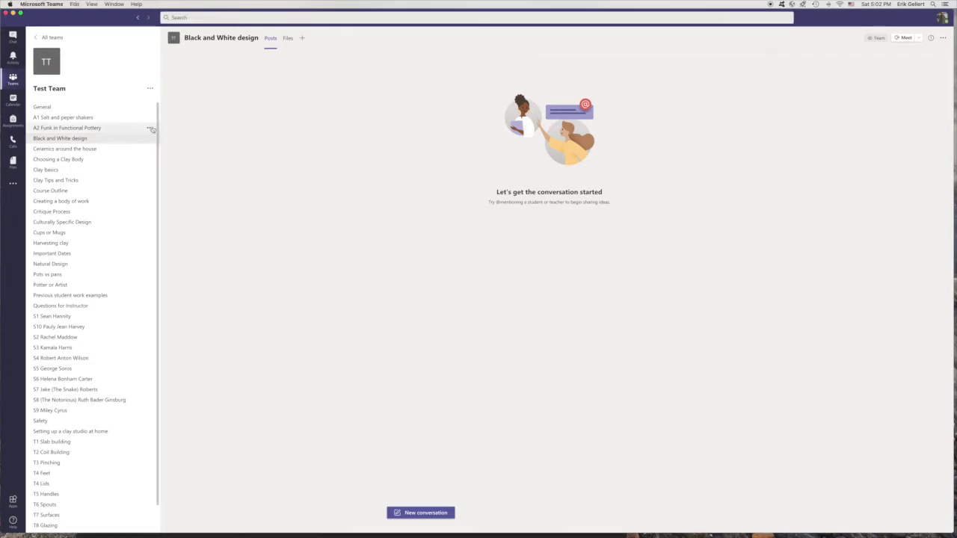
{"action": "mouse_move", "coordinate": [144, 140]}
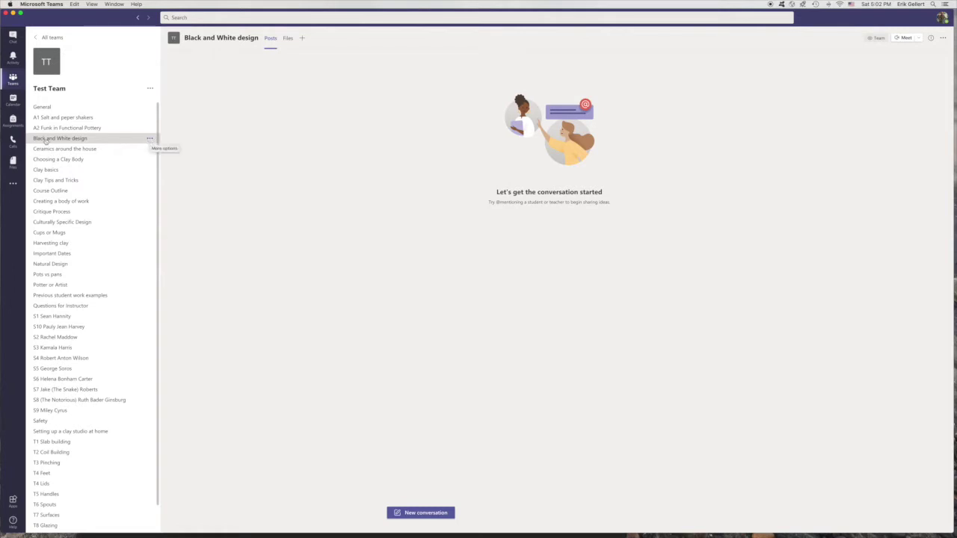
{"action": "left_click", "coordinate": [149, 138]}
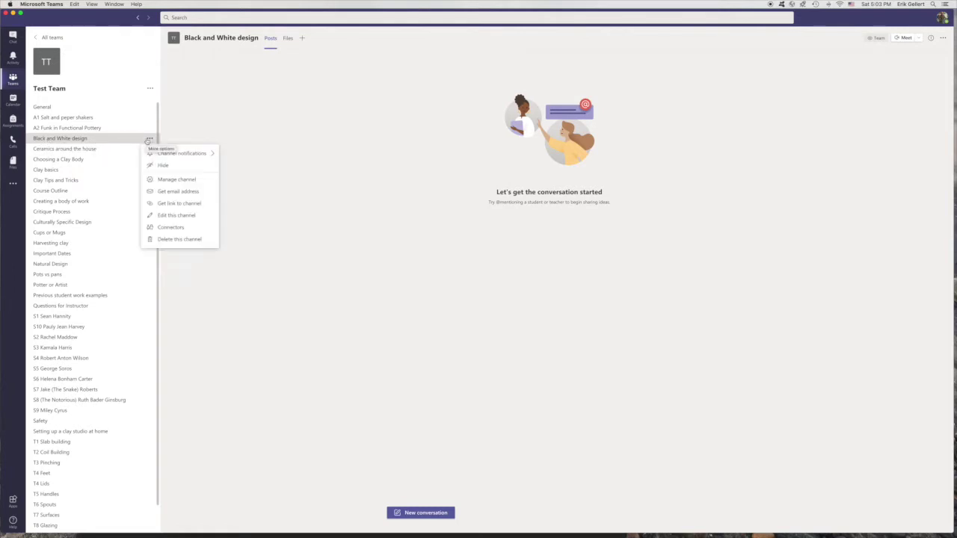
{"action": "left_click", "coordinate": [175, 215]}
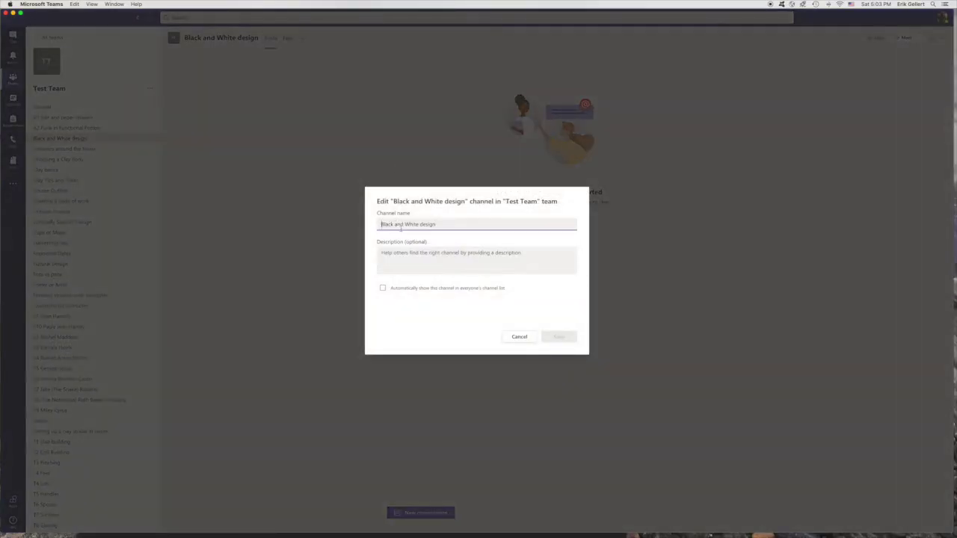
{"action": "key", "text": "super+Left"}
{"action": "type", "text": "A3"}
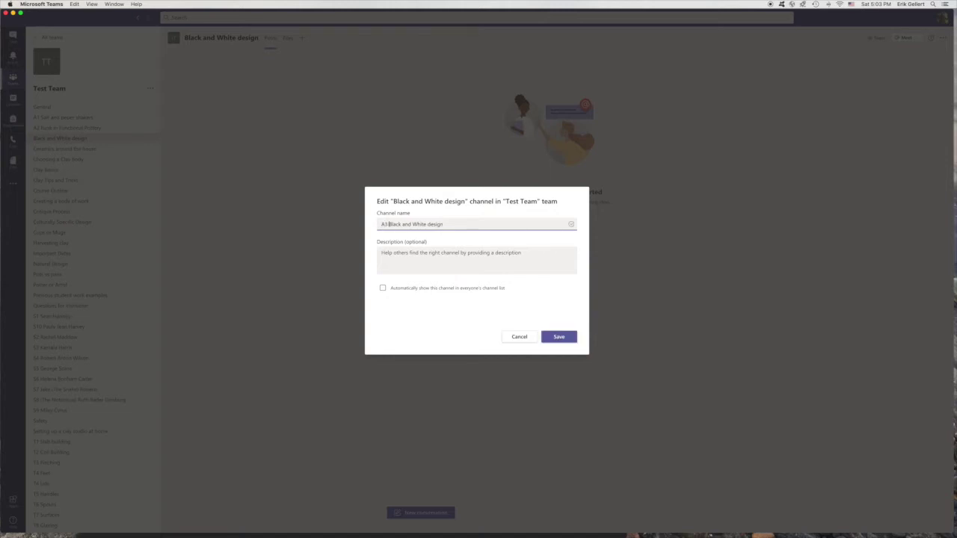
{"action": "left_click", "coordinate": [559, 337]}
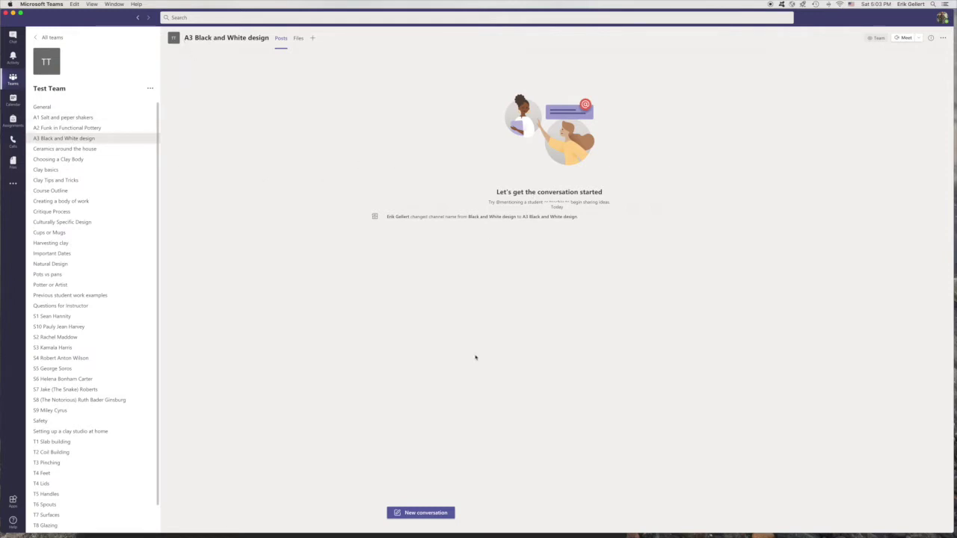
Post in the A3 channel with the subject "Assignment" and the message "Upload to your own personal channel 4 images of black and white design."
{"action": "left_click", "coordinate": [426, 512]}
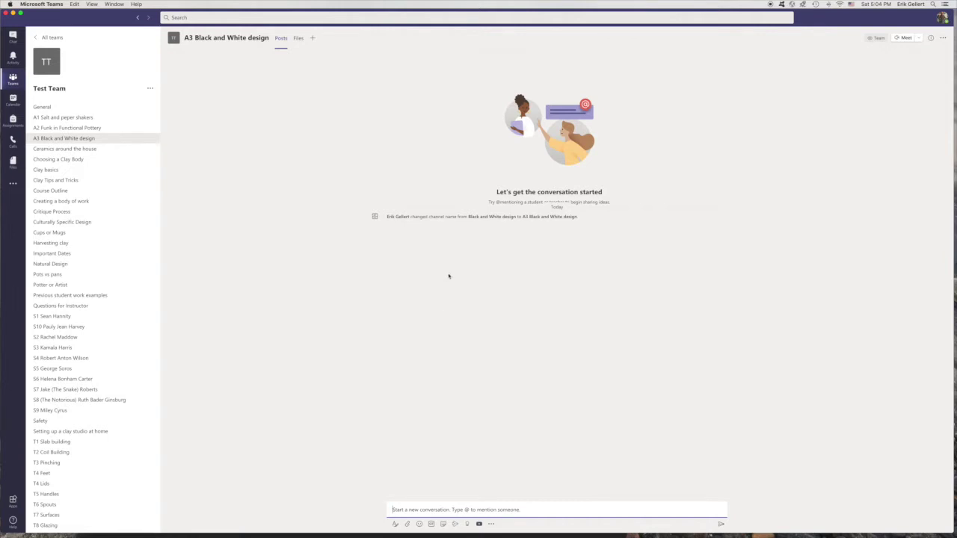
{"action": "mouse_move", "coordinate": [406, 221]}
{"action": "left_click", "coordinate": [395, 524]}
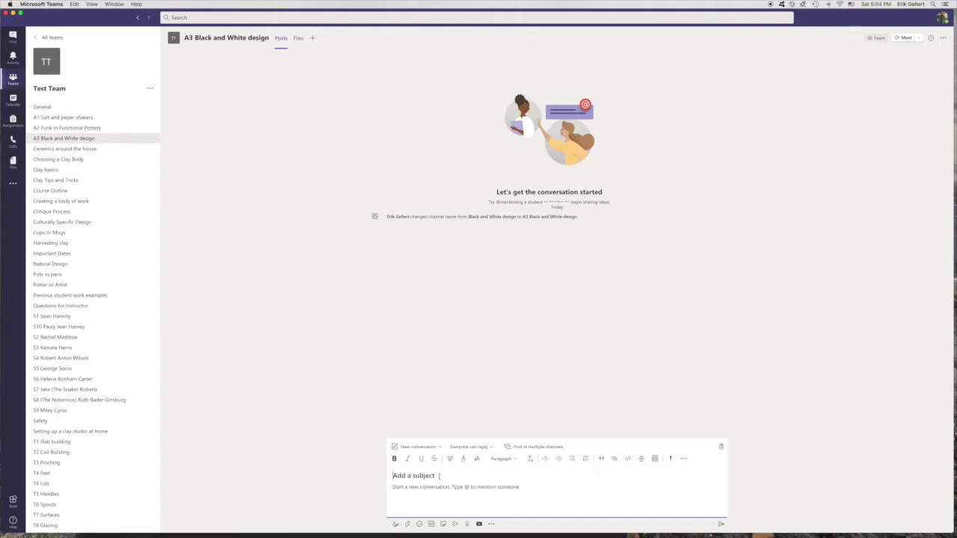
{"action": "left_click", "coordinate": [439, 476]}
{"action": "type", "text": "Assignment"}
{"action": "left_click", "coordinate": [436, 486]}
{"action": "type", "text": "Upload to your own personal channel 4 images of black and white"}
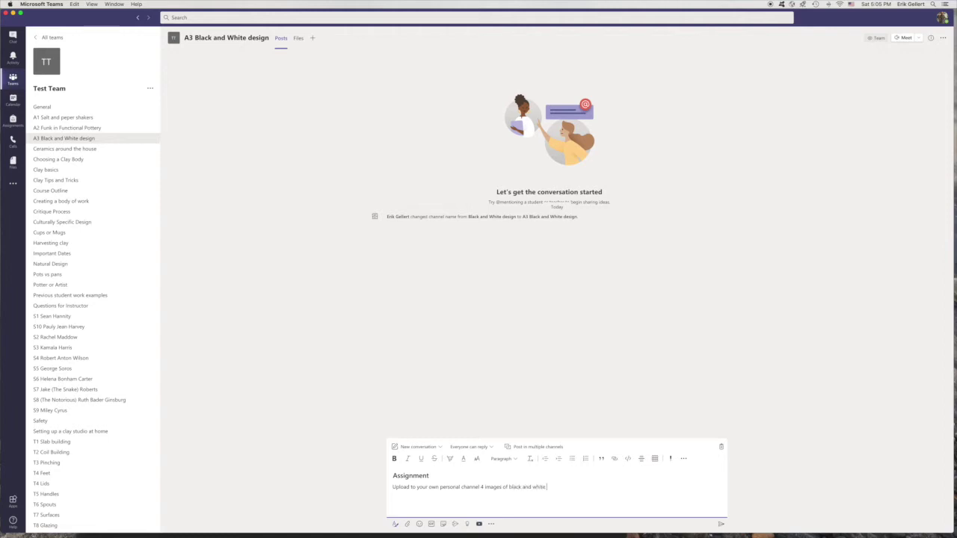
{"action": "type", "text": " design."}
{"action": "left_click", "coordinate": [721, 525]}
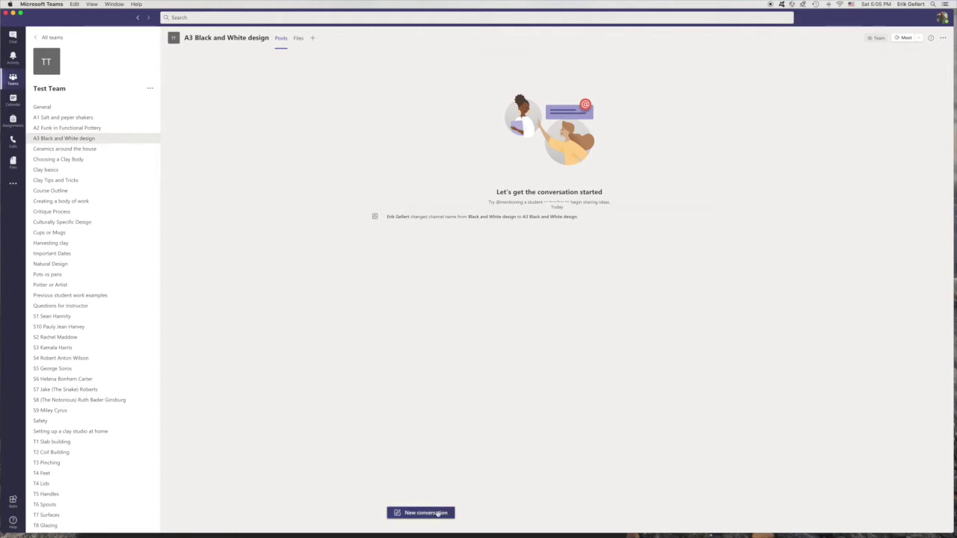
{"action": "left_click", "coordinate": [67, 128]}
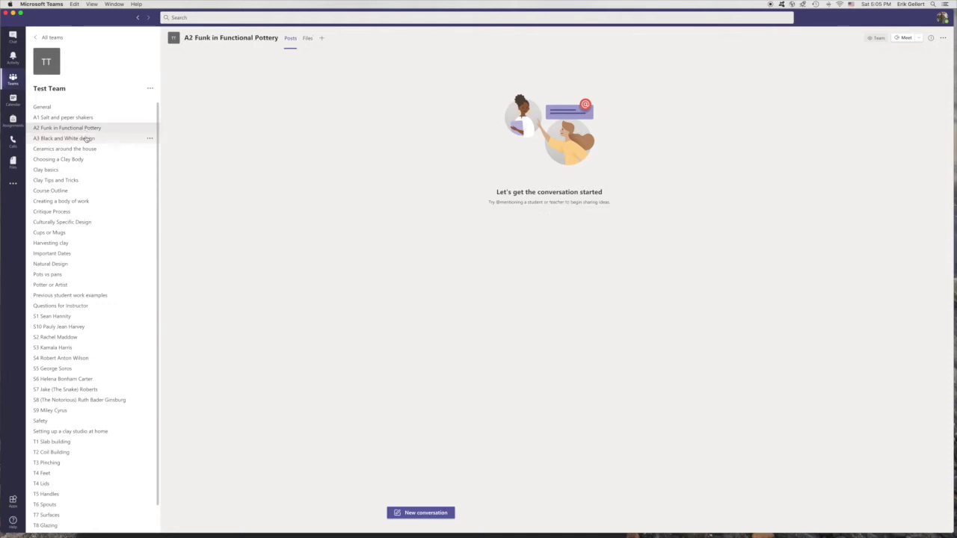
{"action": "left_click", "coordinate": [87, 139]}
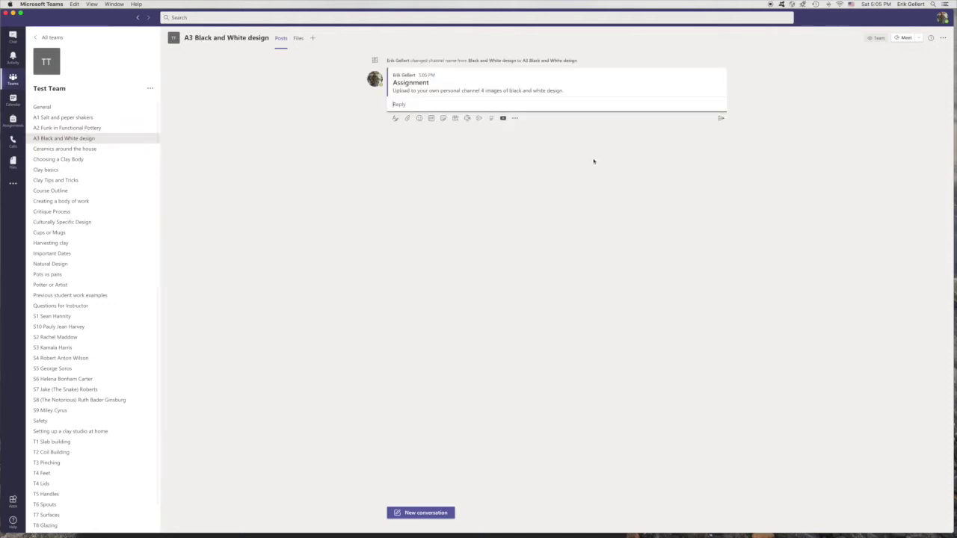
Draft a reply to the Assignment post that mentions Test Team and reads "your assignment is available!"
{"action": "left_click", "coordinate": [479, 102]}
{"action": "mouse_move", "coordinate": [448, 88]}
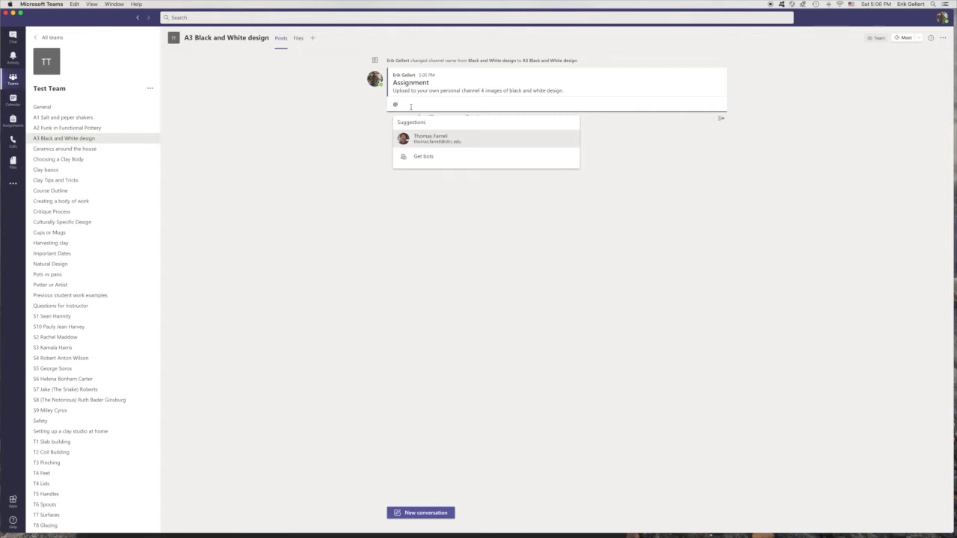
{"action": "type", "text": "t"}
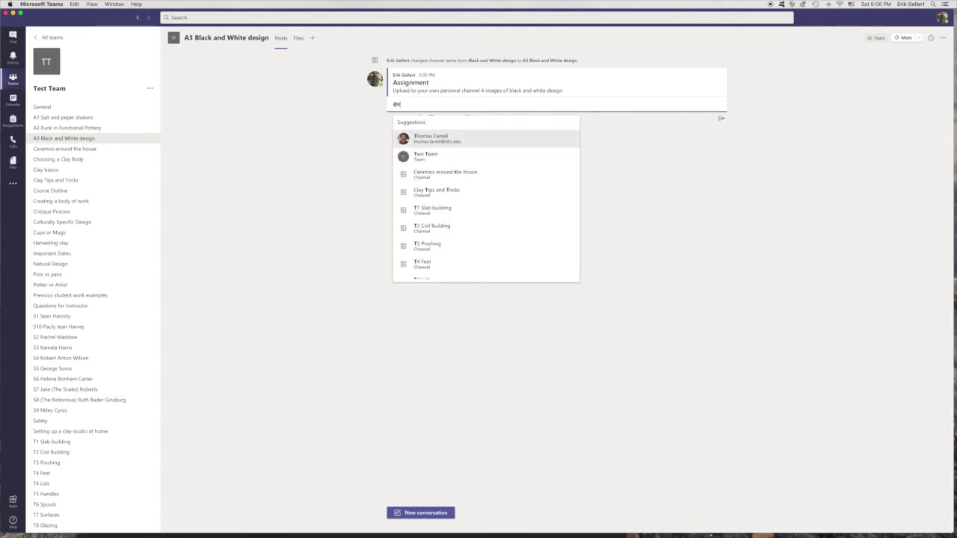
{"action": "left_click", "coordinate": [423, 156]}
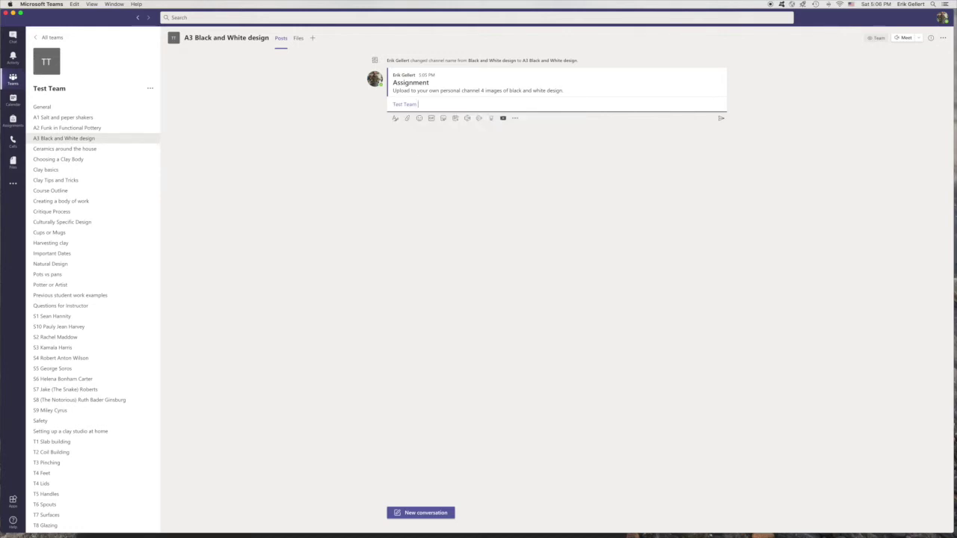
{"action": "type", "text": "your assignment is s"}
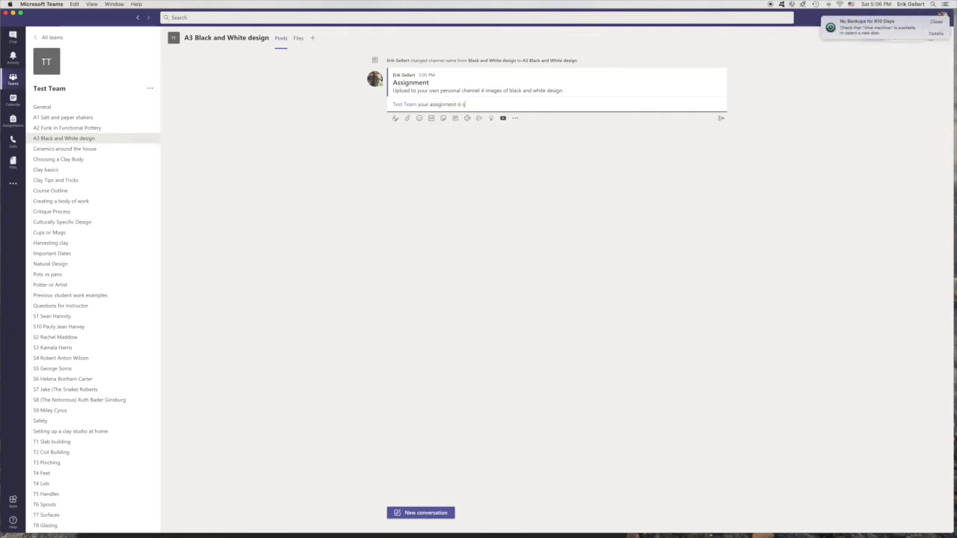
{"action": "key", "text": "BackSpace"}
{"action": "type", "text": "available!"}
{"action": "left_click", "coordinate": [936, 21]}
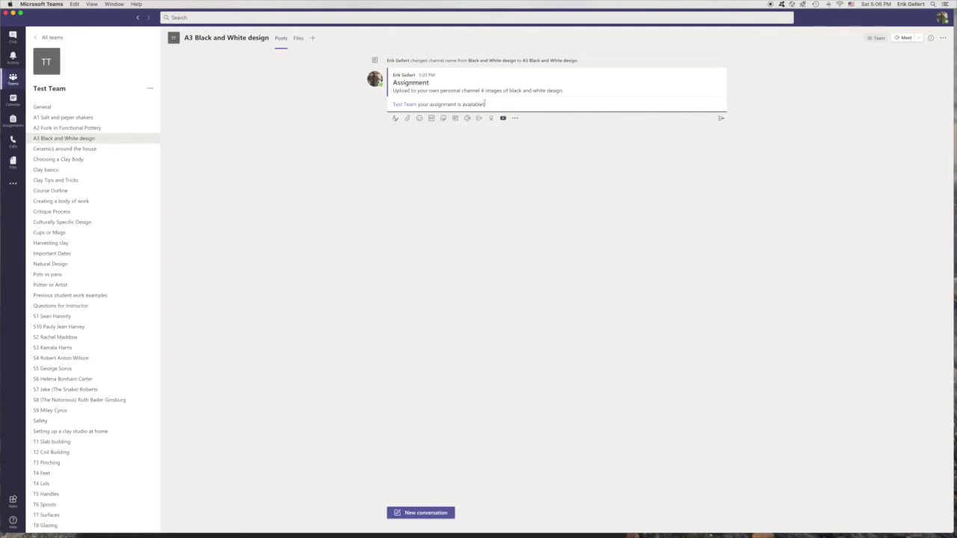
Delete the whole drafted reply under the Assignment post
{"action": "key", "text": "BackSpace"}
{"action": "key", "text": "BackSpace"}
{"action": "key", "text": "BackSpace"}
{"action": "key", "text": "BackSpace"}
{"action": "key", "text": "BackSpace"}
{"action": "key", "text": "BackSpace"}
{"action": "key", "text": "BackSpace"}
{"action": "key", "text": "BackSpace"}
{"action": "key", "text": "BackSpace"}
{"action": "key", "text": "BackSpace"}
{"action": "key", "text": "BackSpace"}
{"action": "key", "text": "BackSpace"}
{"action": "key", "text": "BackSpace"}
{"action": "key", "text": "BackSpace"}
{"action": "key", "text": "BackSpace"}
{"action": "key", "text": "BackSpace"}
{"action": "key", "text": "BackSpace"}
{"action": "key", "text": "BackSpace"}
{"action": "key", "text": "BackSpace"}
{"action": "key", "text": "BackSpace"}
{"action": "key", "text": "BackSpace"}
{"action": "key", "text": "BackSpace"}
{"action": "key", "text": "BackSpace"}
{"action": "key", "text": "BackSpace"}
{"action": "key", "text": "BackSpace"}
{"action": "key", "text": "BackSpace"}
{"action": "key", "text": "BackSpace"}
{"action": "key", "text": "BackSpace"}
{"action": "key", "text": "BackSpace"}
{"action": "key", "text": "BackSpace"}
{"action": "key", "text": "BackSpace"}
{"action": "key", "text": "BackSpace"}
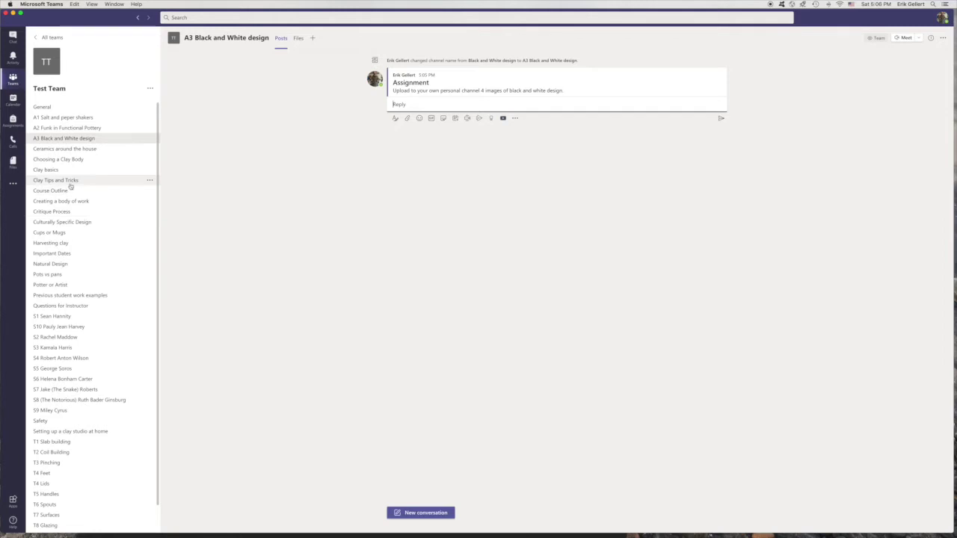
Start a new conversation in the S10 student channel and narrow the window to expose the image files on the desktop
{"action": "left_click", "coordinate": [73, 327]}
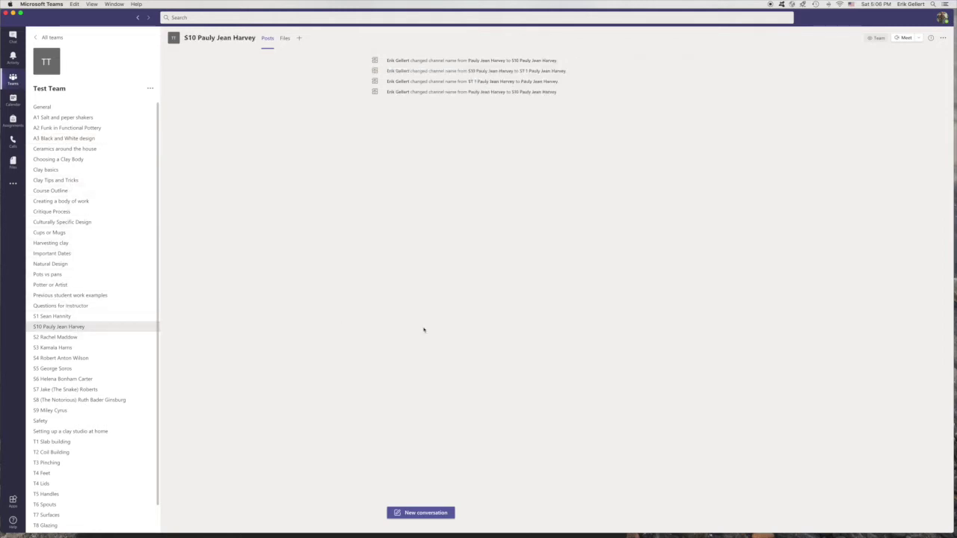
{"action": "left_click", "coordinate": [434, 513]}
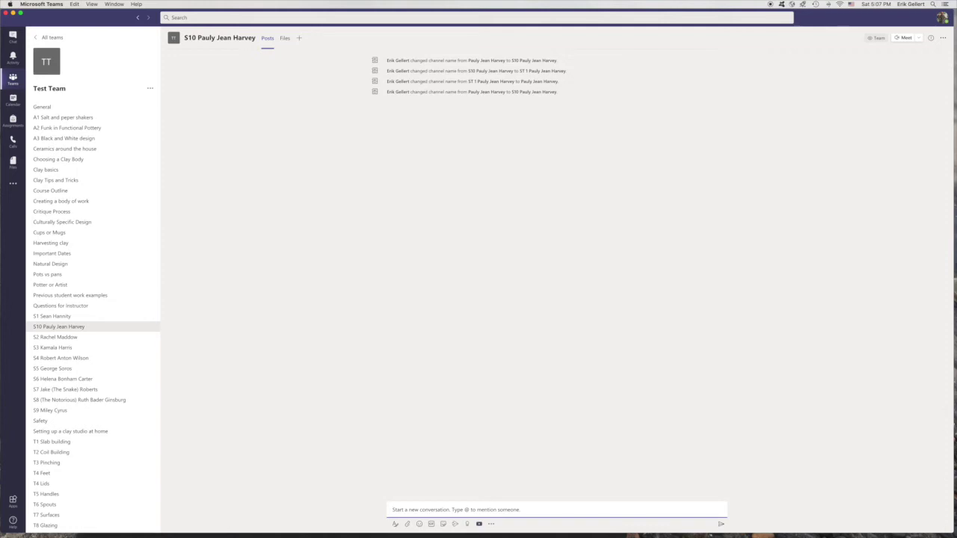
{"action": "left_click_drag", "start_coordinate": [951, 529], "coordinate": [683, 523]}
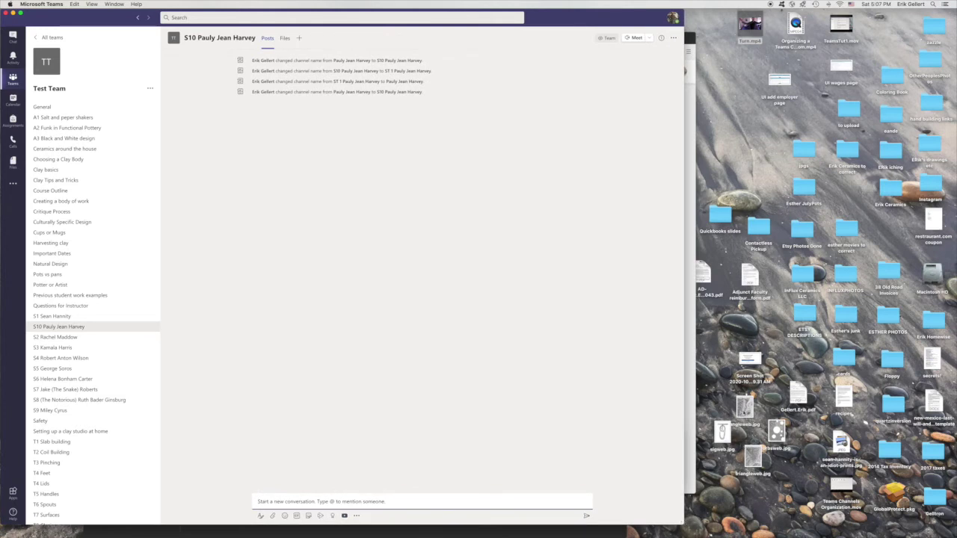
{"action": "left_click", "coordinate": [741, 411]}
{"action": "left_click", "coordinate": [721, 434], "text": "super"}
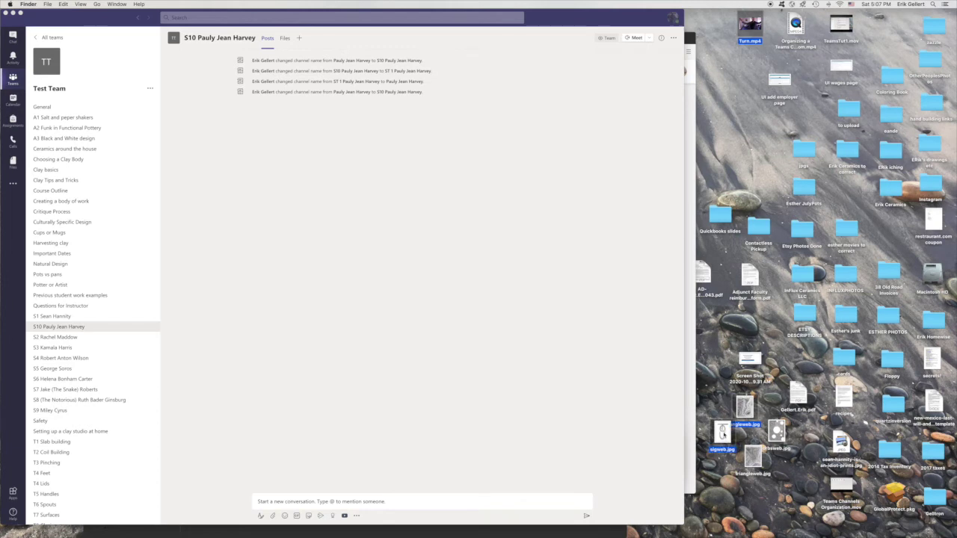
{"action": "left_click", "coordinate": [752, 457], "text": "super"}
{"action": "left_click", "coordinate": [777, 432], "text": "super"}
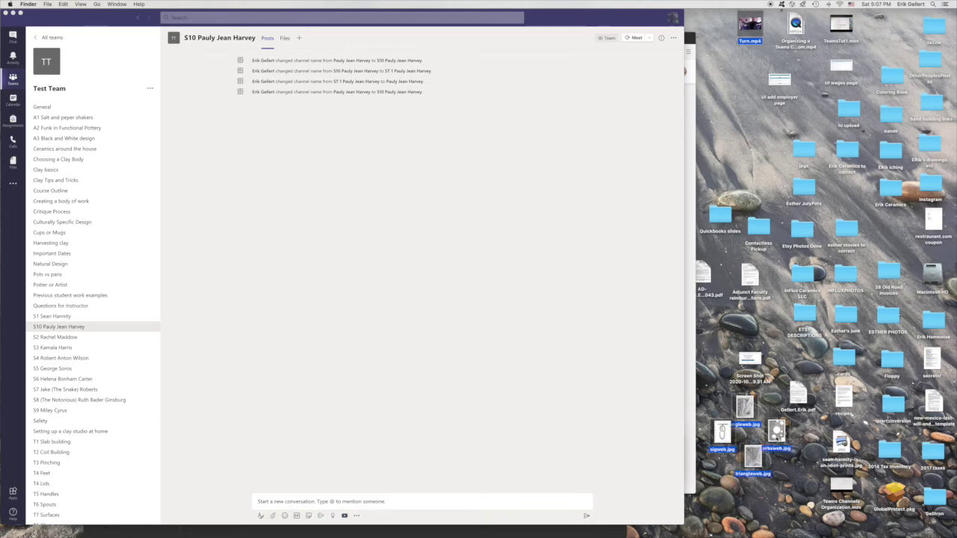
{"action": "left_click_drag", "start_coordinate": [777, 432], "coordinate": [762, 450]}
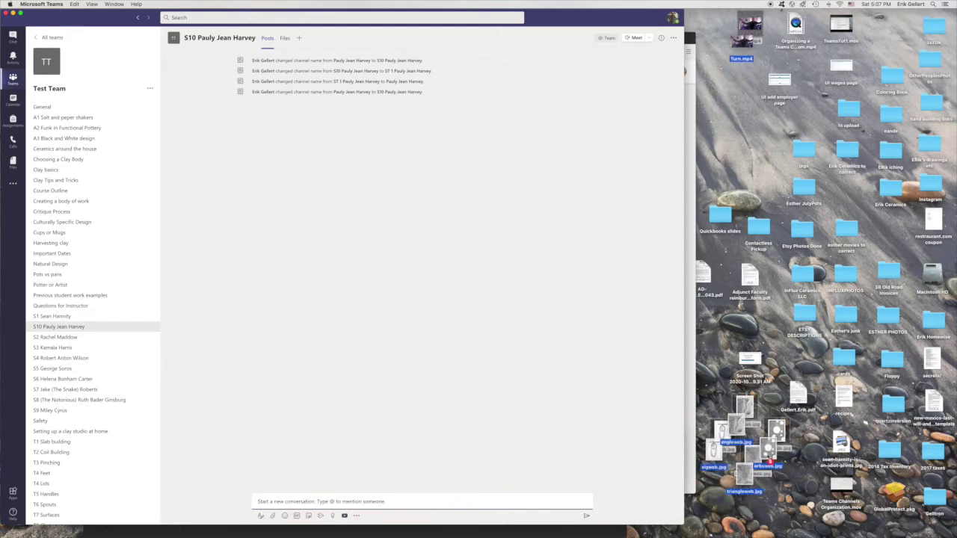
Attach angleweb.jpg, sigweb.jpg, triangleweb.jpg and orbsweb.jpg from the desktop to the new conversation
{"action": "left_click", "coordinate": [791, 482]}
{"action": "left_click", "coordinate": [739, 443]}
{"action": "left_click", "coordinate": [708, 450], "text": "super"}
{"action": "left_click", "coordinate": [739, 475], "text": "super"}
{"action": "left_click", "coordinate": [763, 450], "text": "super"}
{"action": "left_click_drag", "start_coordinate": [762, 452], "coordinate": [443, 504]}
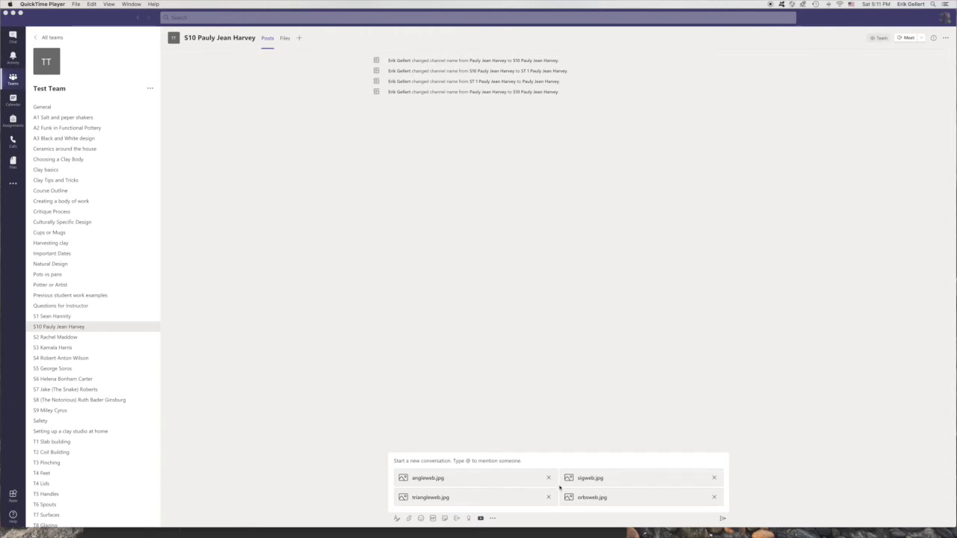
Add a short placeholder text to the conversation and post it with the four attached images
{"action": "left_click", "coordinate": [595, 462]}
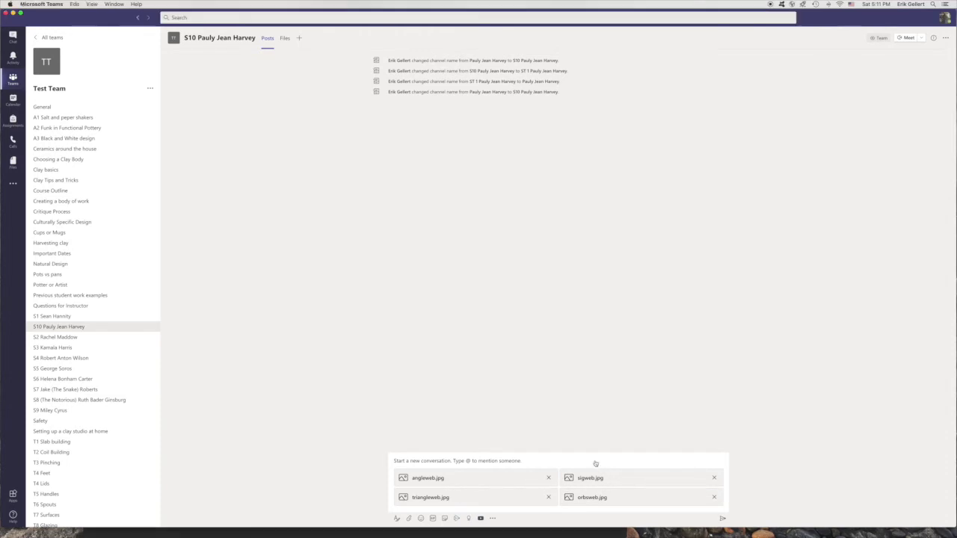
{"action": "left_click", "coordinate": [594, 460]}
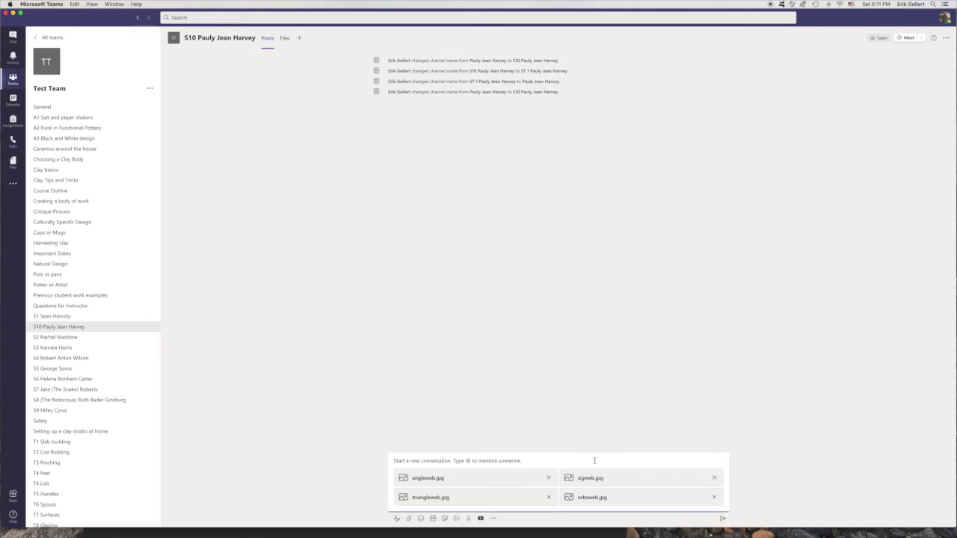
{"action": "type", "text": "The orbs ha"}
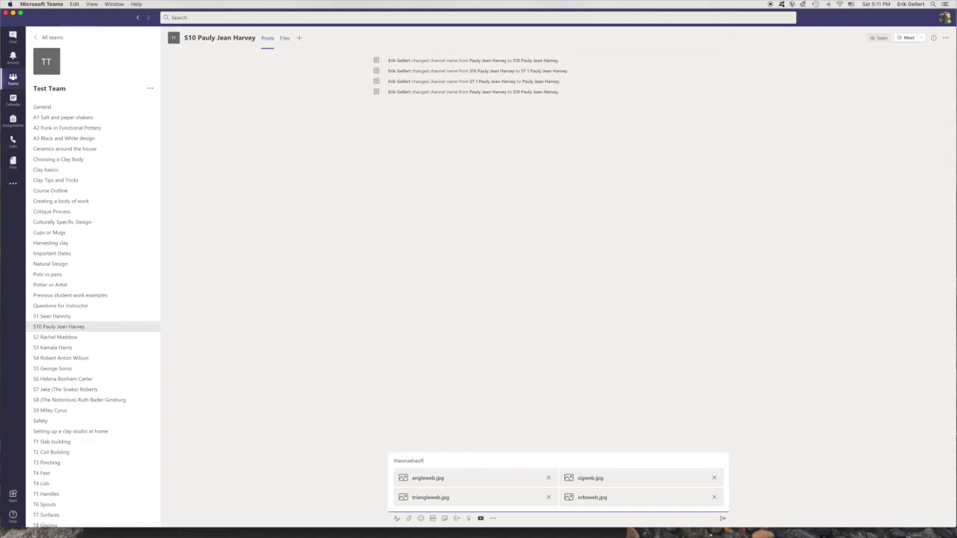
{"action": "key", "text": "Return"}
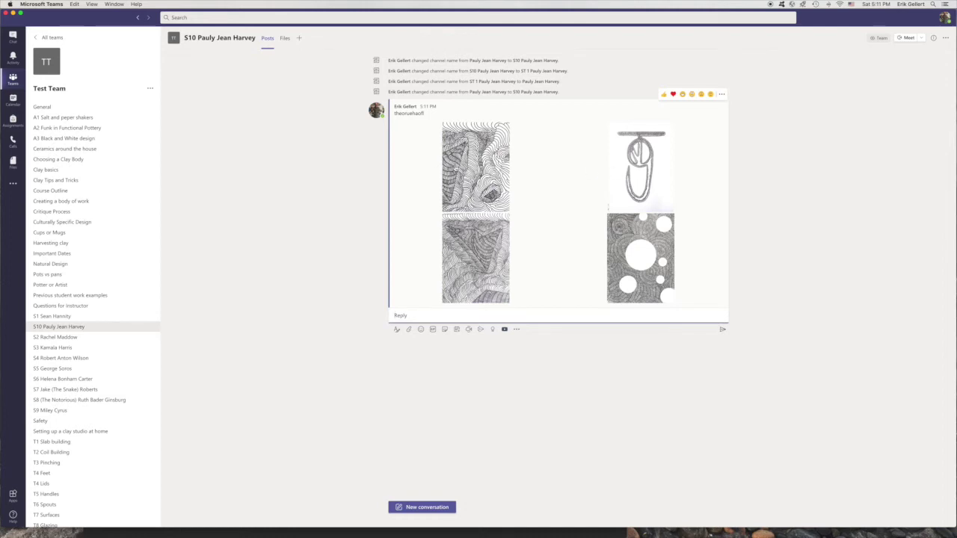
View the posted images angleweb.jpg, sigweb.jpg and orbsweb.jpg one by one at full size, closing each preview
{"action": "left_click", "coordinate": [456, 165]}
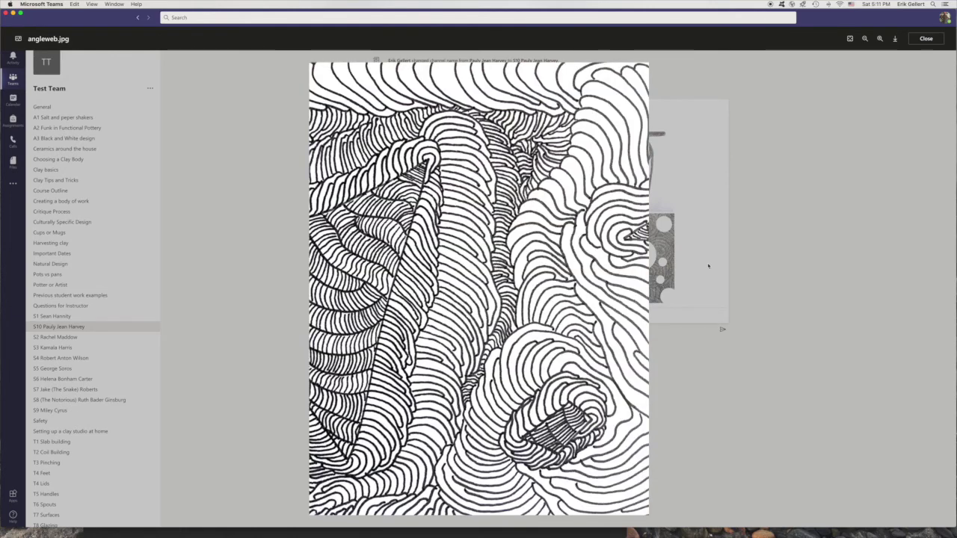
{"action": "left_click", "coordinate": [708, 266]}
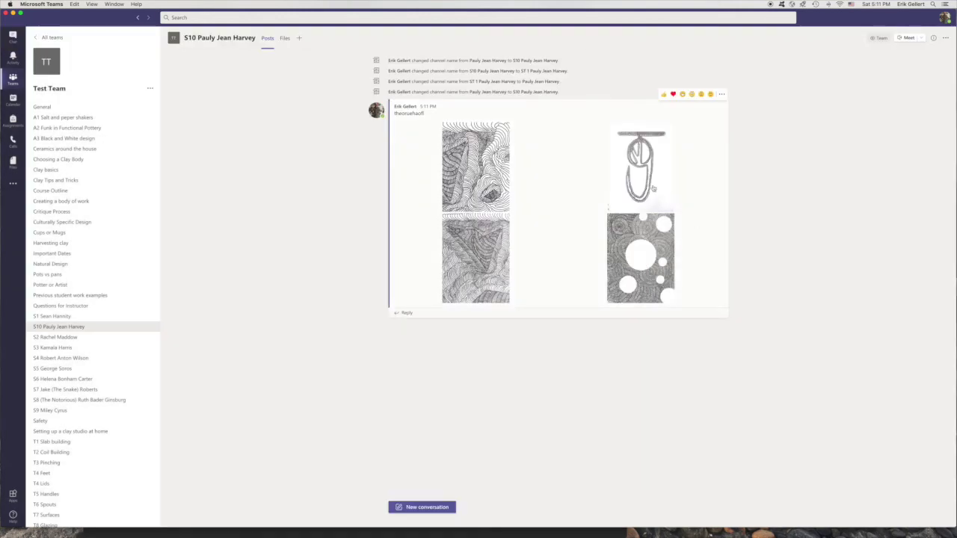
{"action": "left_click", "coordinate": [653, 188]}
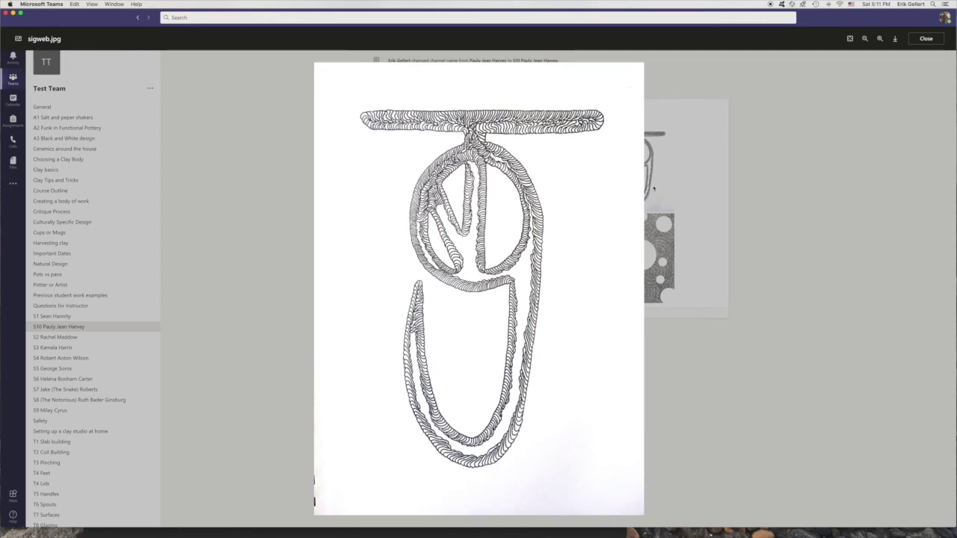
{"action": "left_click", "coordinate": [702, 196]}
{"action": "left_click", "coordinate": [650, 269]}
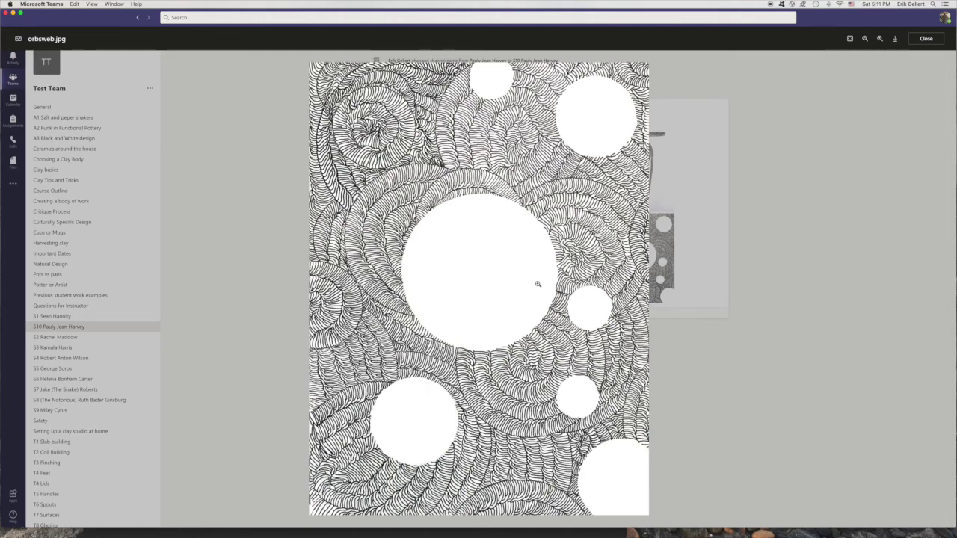
{"action": "left_click", "coordinate": [690, 256]}
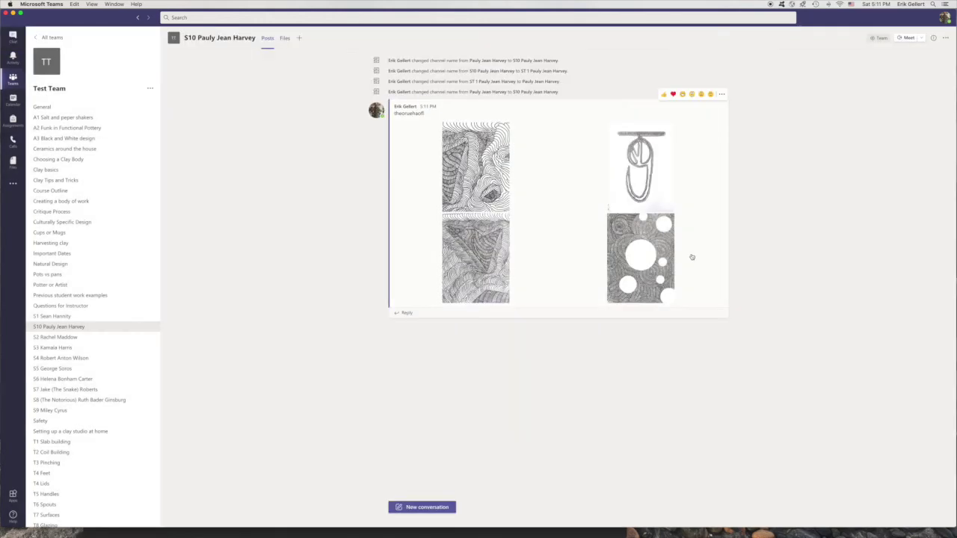
Reply "awesome" to the post with the four images and bring up the @ mention suggestions in a second reply
{"action": "left_click", "coordinate": [417, 313]}
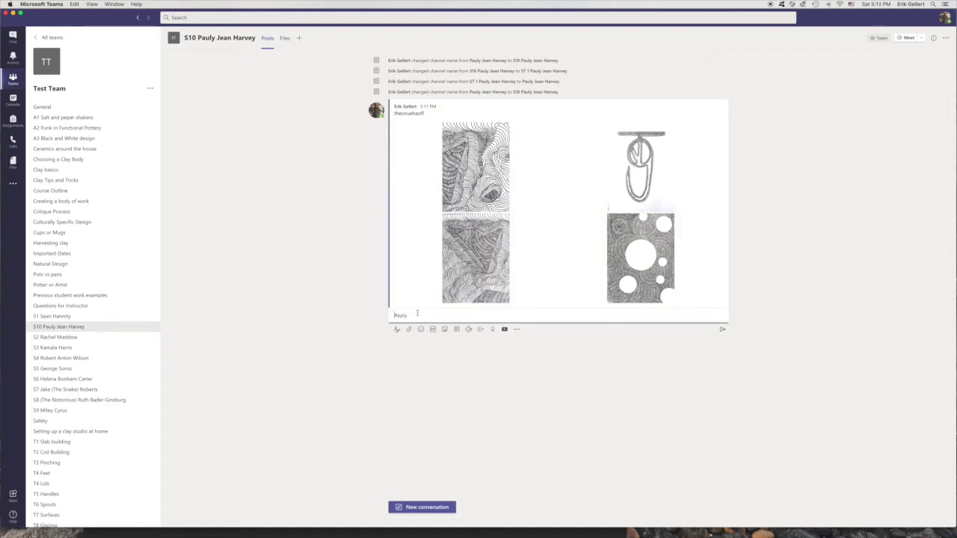
{"action": "type", "text": "awesome"}
{"action": "key", "text": "Return"}
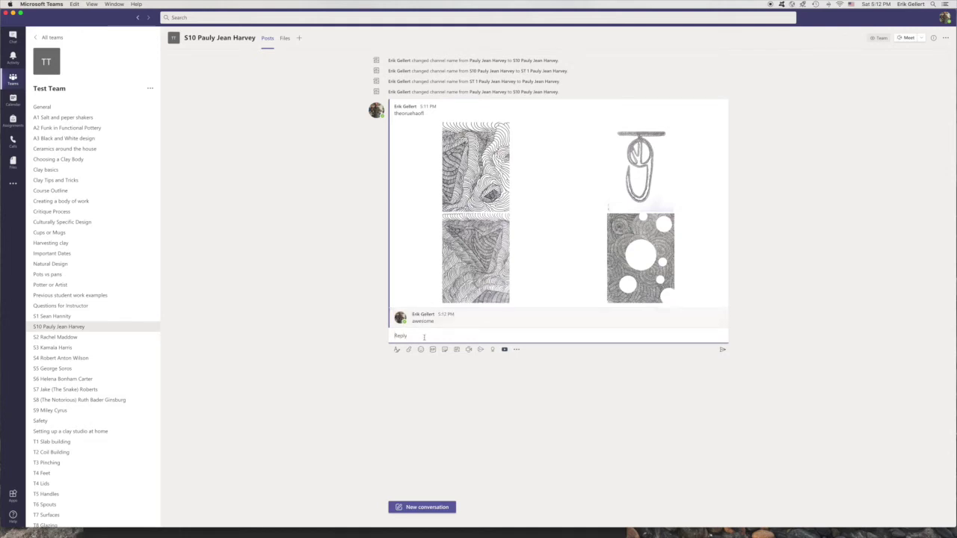
{"action": "type", "text": "@"}
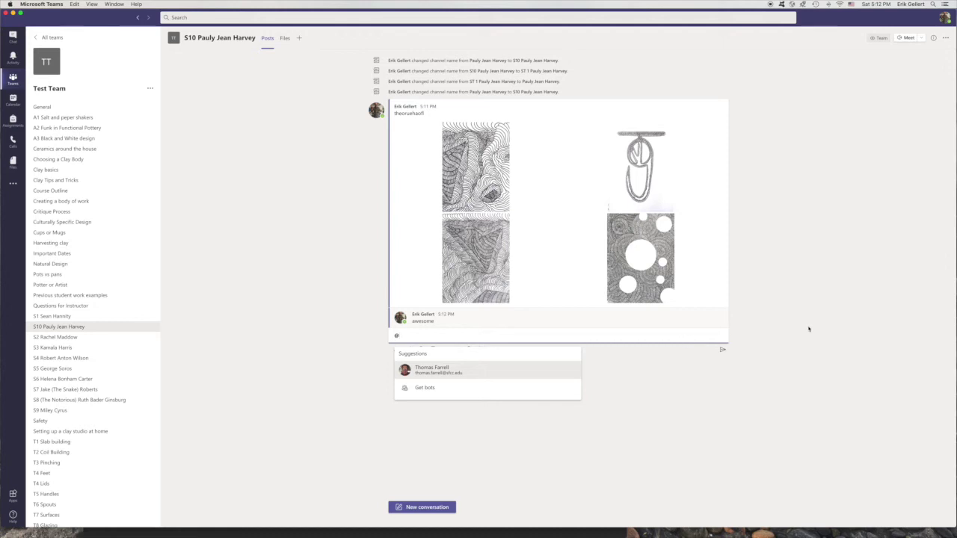
{"action": "key", "text": "Escape"}
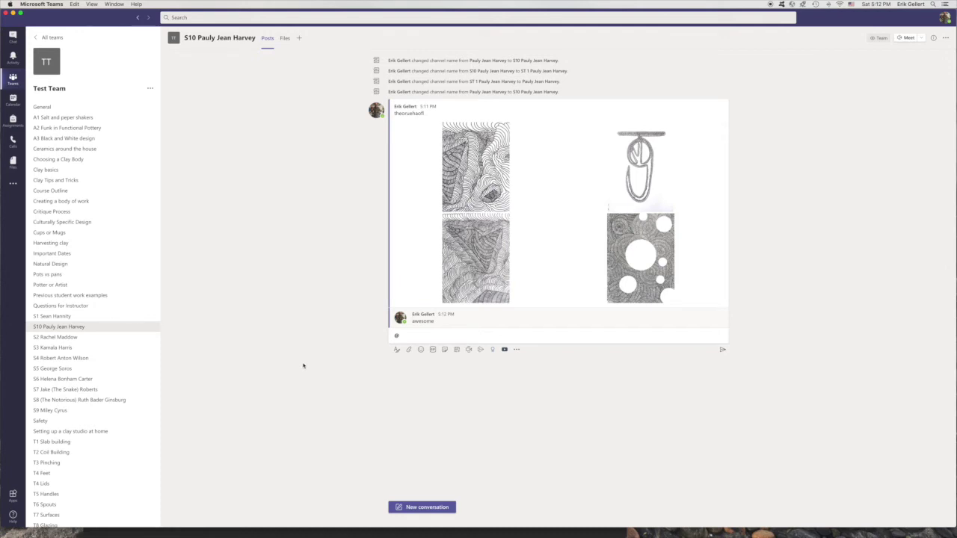
Open Moving sculpture.mp4 from the S1 student channel's files, play part of it, pause it and return to the channel's posts
{"action": "left_click", "coordinate": [85, 317]}
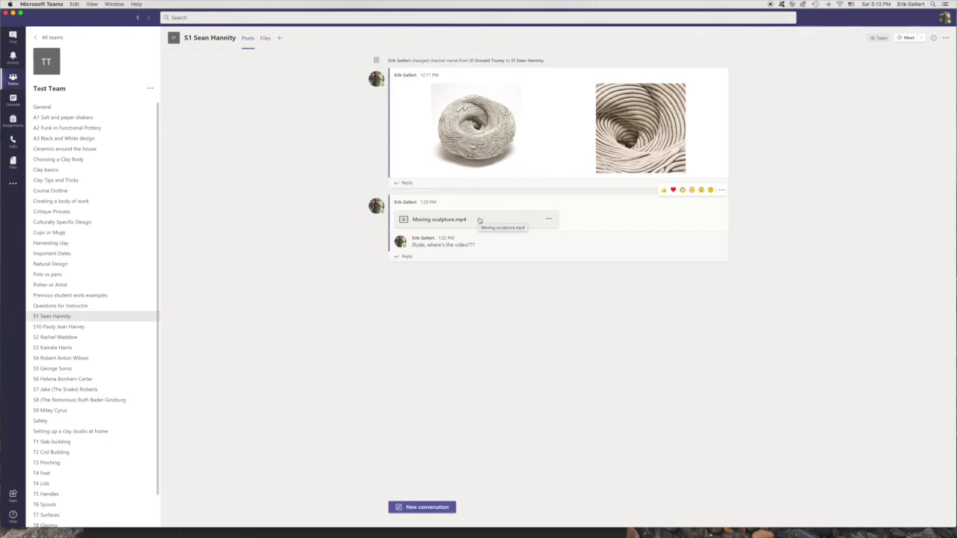
{"action": "left_click", "coordinate": [265, 39]}
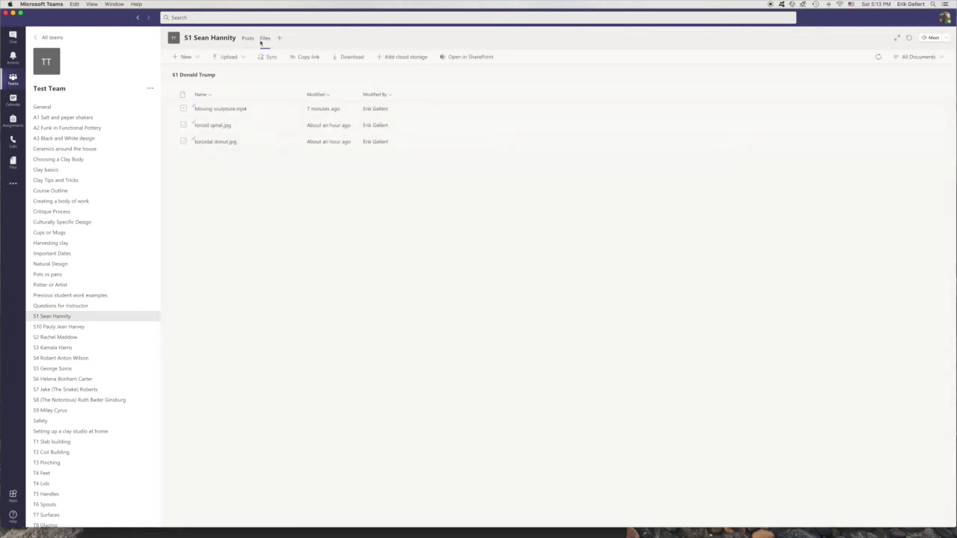
{"action": "left_click", "coordinate": [233, 110]}
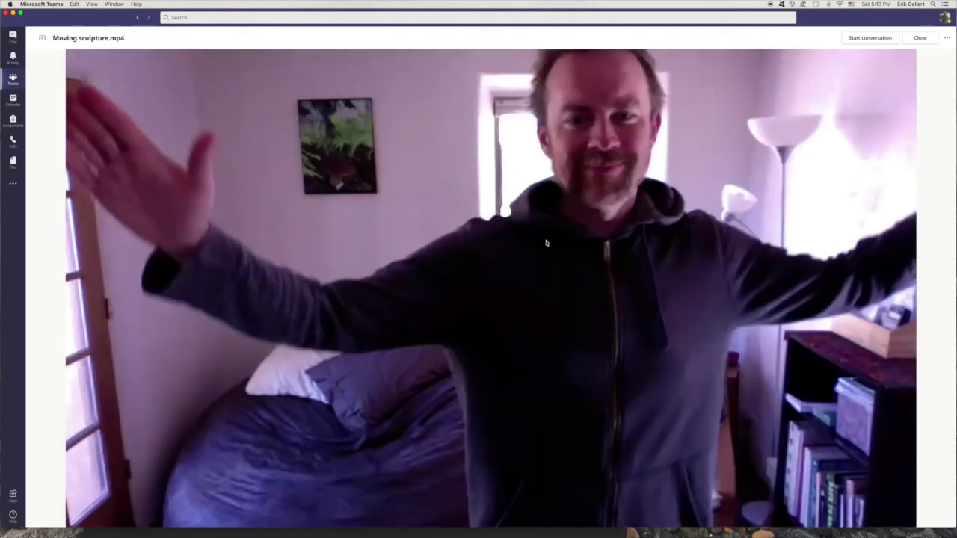
{"action": "mouse_move", "coordinate": [547, 419]}
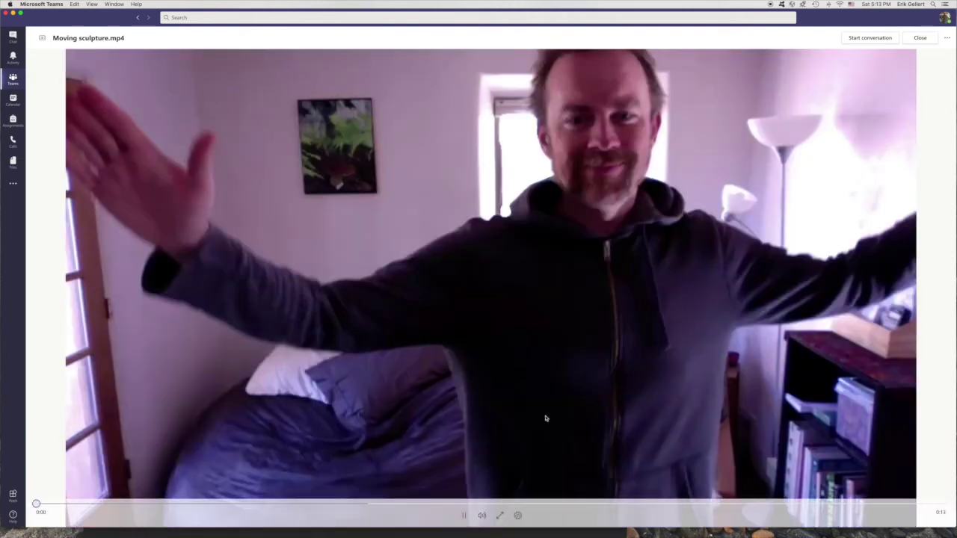
{"action": "left_click", "coordinate": [464, 516]}
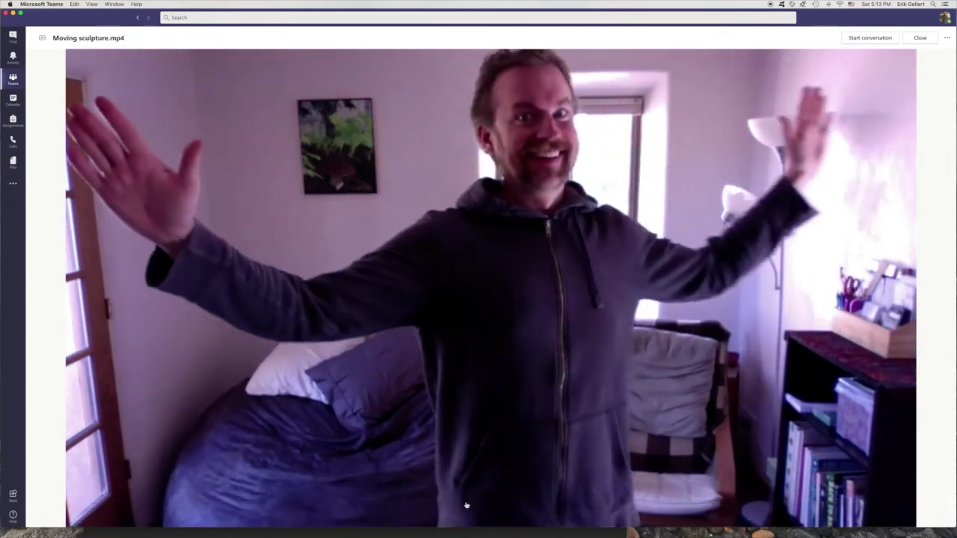
{"action": "mouse_move", "coordinate": [462, 514]}
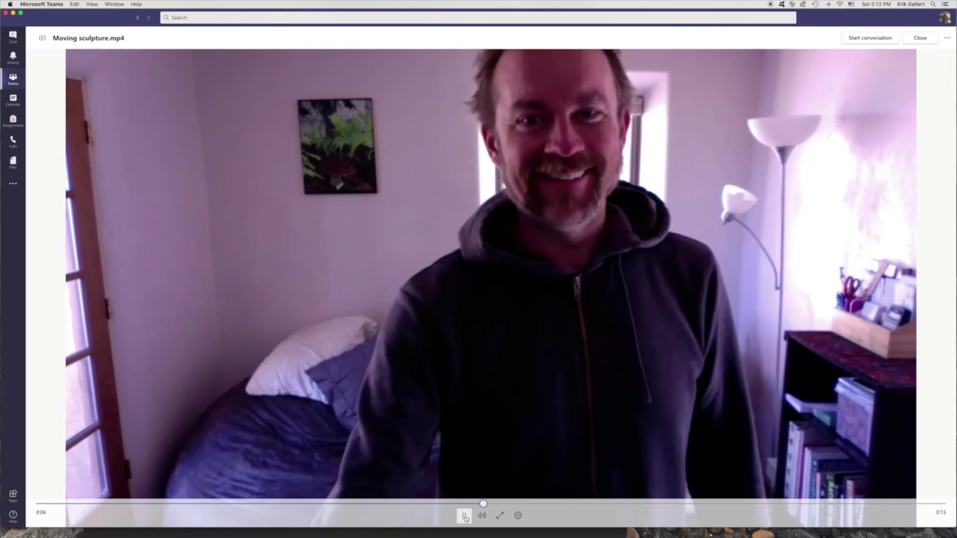
{"action": "left_click", "coordinate": [464, 516]}
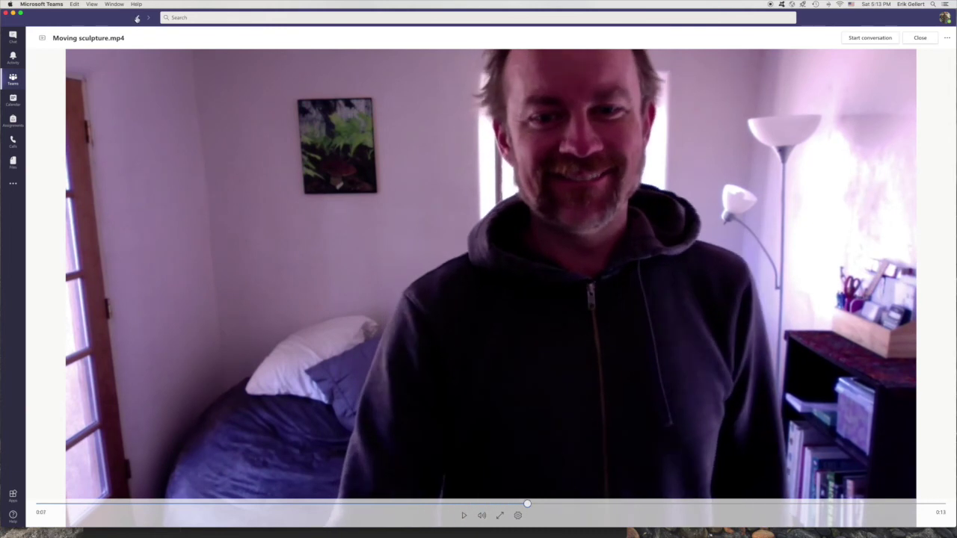
{"action": "left_click", "coordinate": [137, 18]}
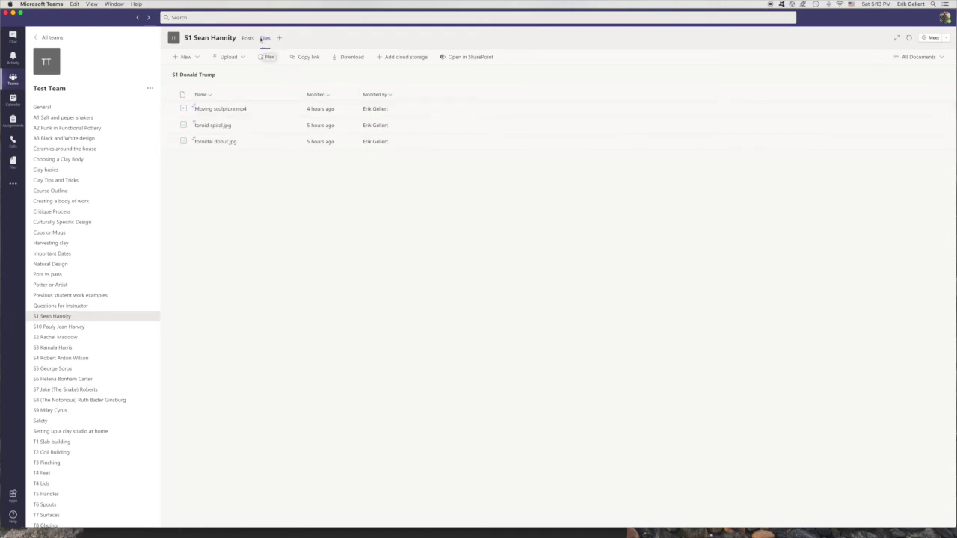
{"action": "left_click", "coordinate": [247, 38]}
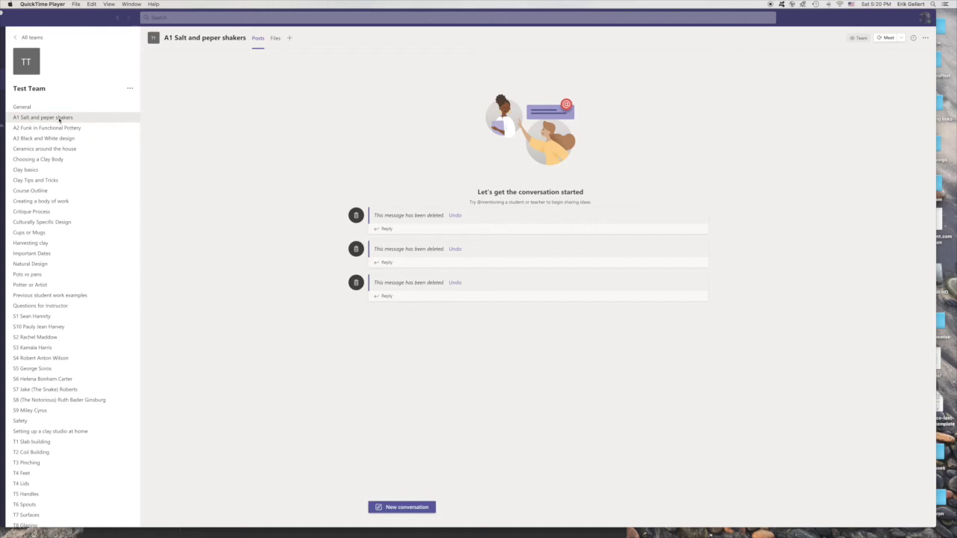
Search YouTube for "ceramic salt and pepper" and post "Ceramic Salt and Pepper Shakers: Part 1" as a new conversation in the A1 channel
{"action": "left_click", "coordinate": [58, 120]}
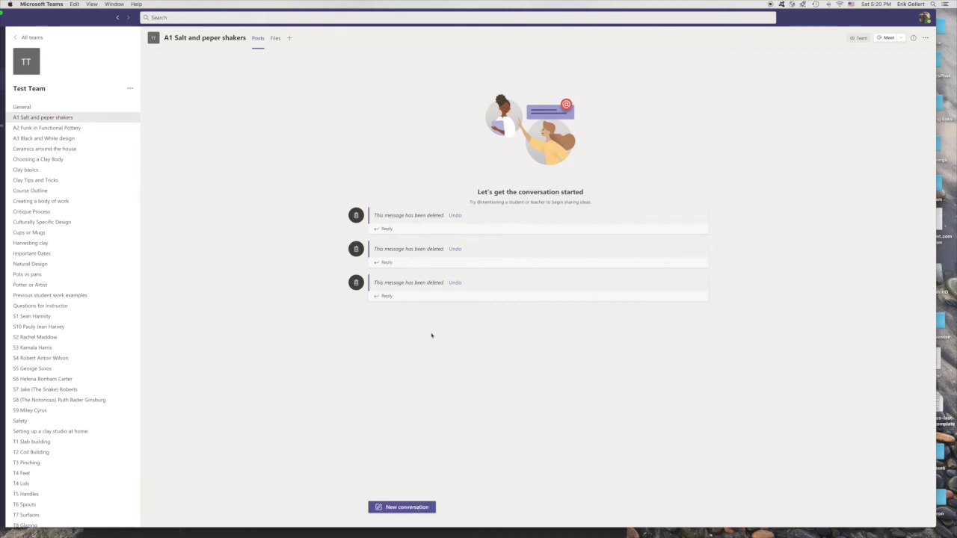
{"action": "left_click", "coordinate": [422, 507]}
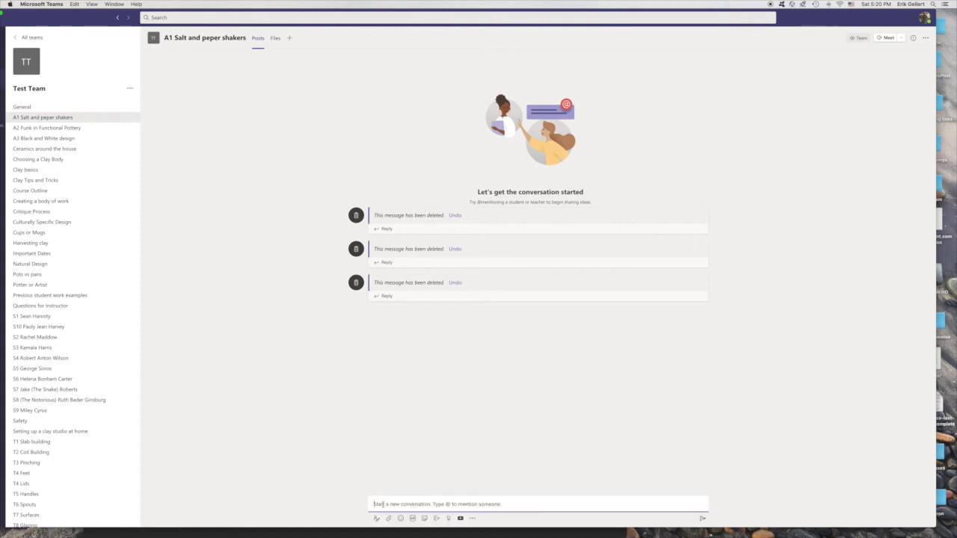
{"action": "left_click", "coordinate": [460, 519]}
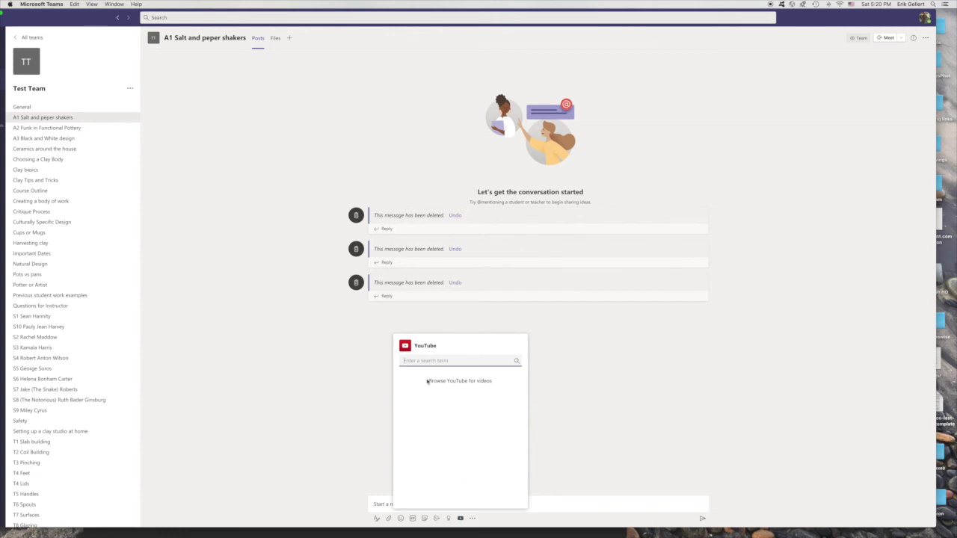
{"action": "type", "text": "ceramic salt and pepper"}
{"action": "scroll", "coordinate": [454, 404], "scroll_direction": "down", "scroll_amount": 5}
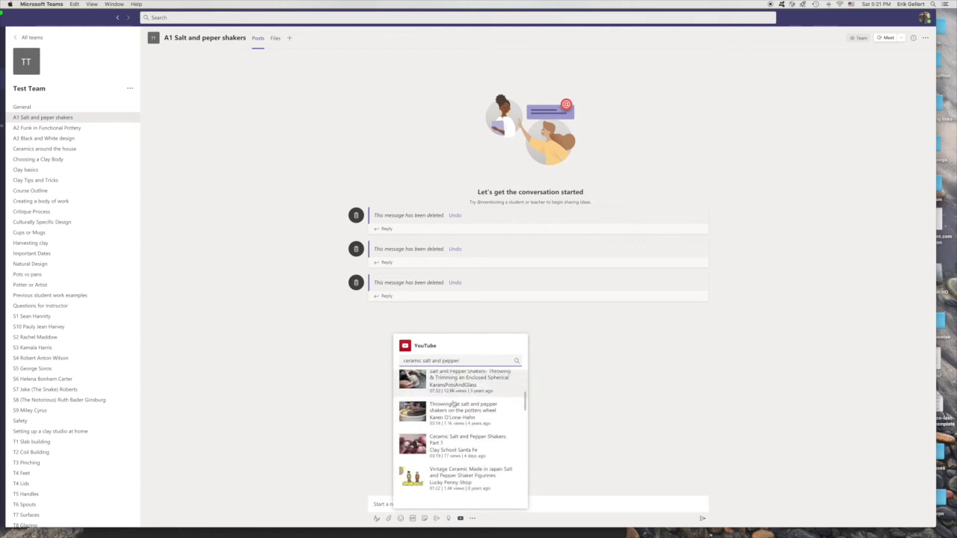
{"action": "left_click", "coordinate": [456, 415]}
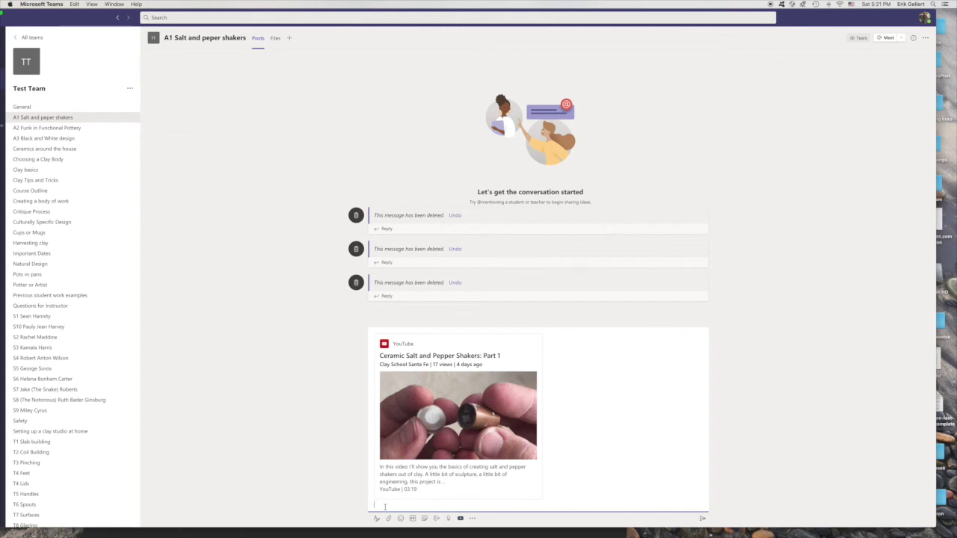
{"action": "key", "text": "Return"}
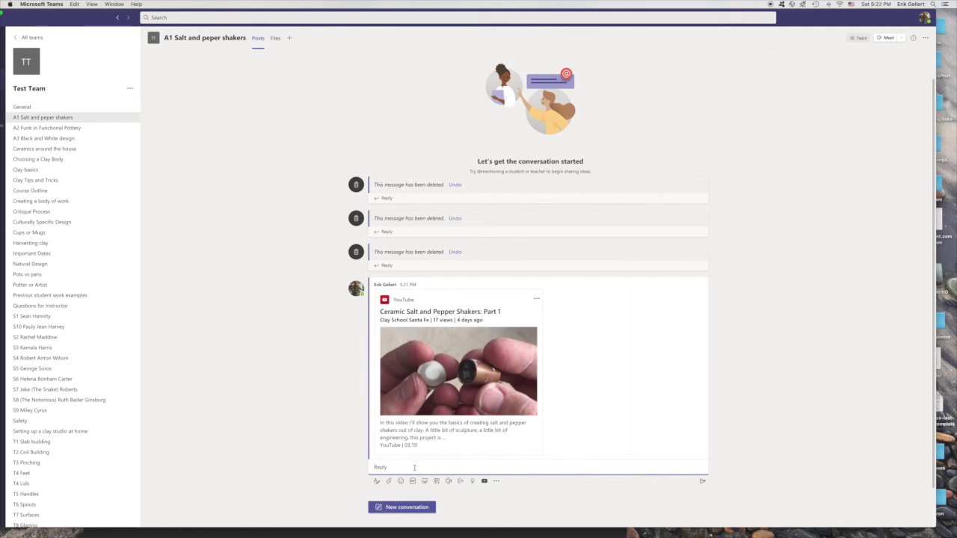
{"action": "left_click", "coordinate": [414, 468]}
{"action": "type", "text": "www.you"}
{"action": "left_click_drag", "start_coordinate": [404, 466], "coordinate": [371, 469]}
{"action": "key", "text": "BackSpace"}
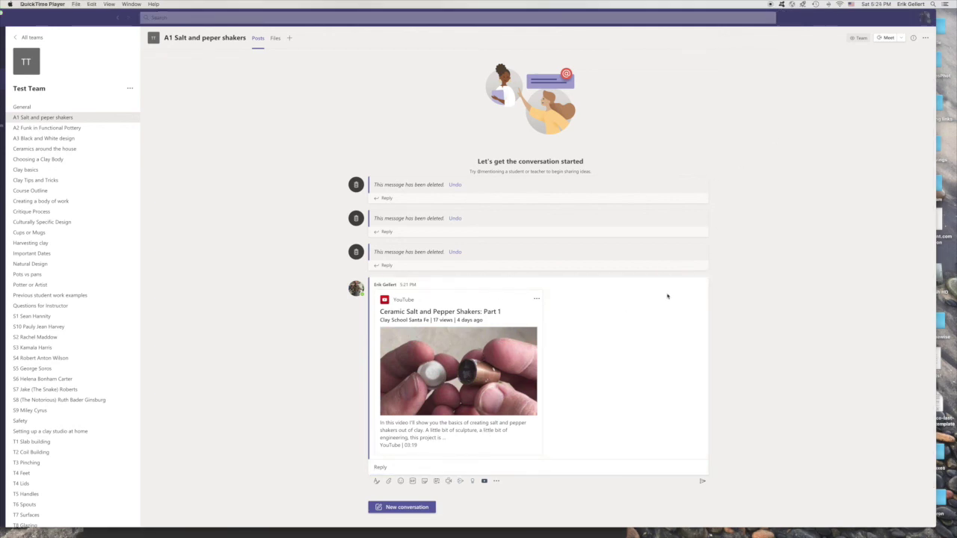
Delete the YouTube video post "Ceramic Salt and Pepper Shakers: Part 1" from the A1 channel
{"action": "left_click", "coordinate": [694, 423]}
{"action": "mouse_move", "coordinate": [693, 423]}
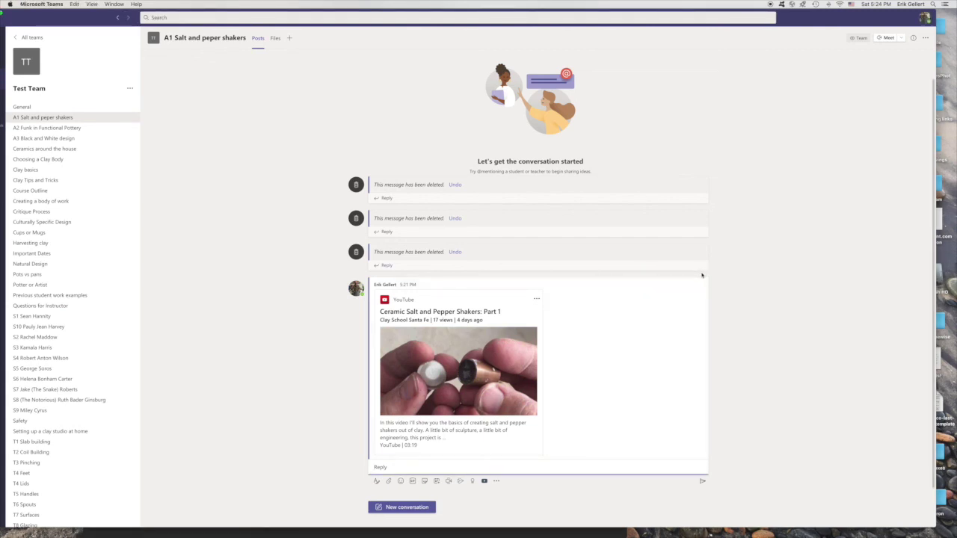
{"action": "mouse_move", "coordinate": [691, 280]}
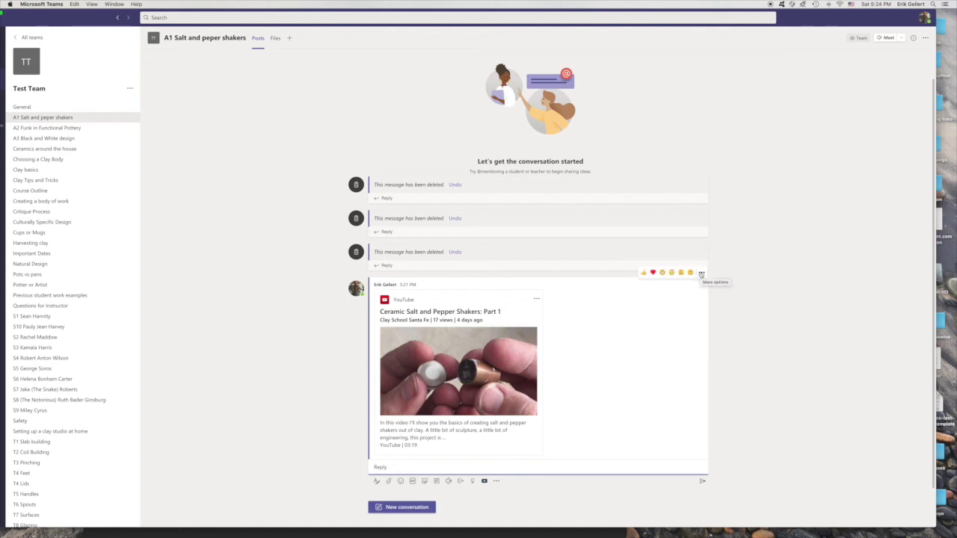
{"action": "left_click", "coordinate": [701, 273]}
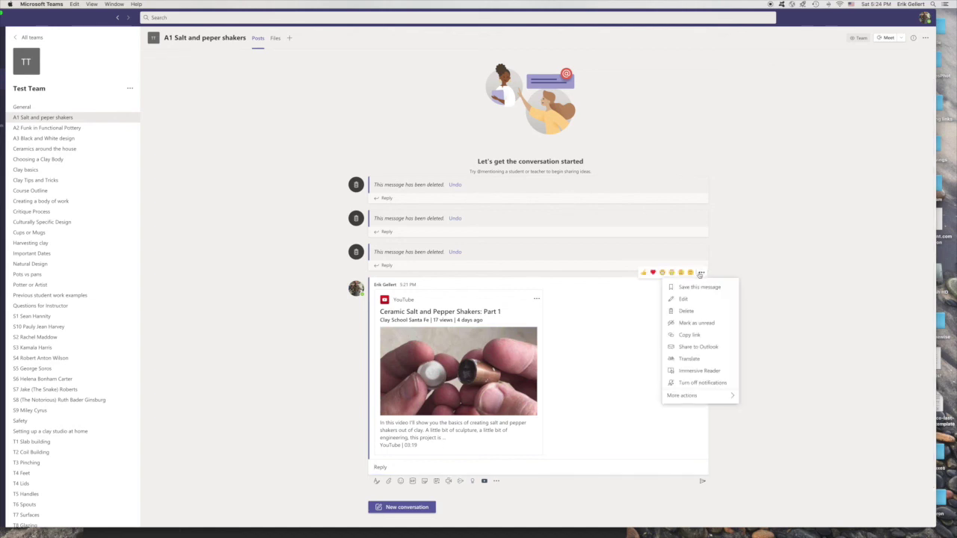
{"action": "left_click", "coordinate": [686, 312]}
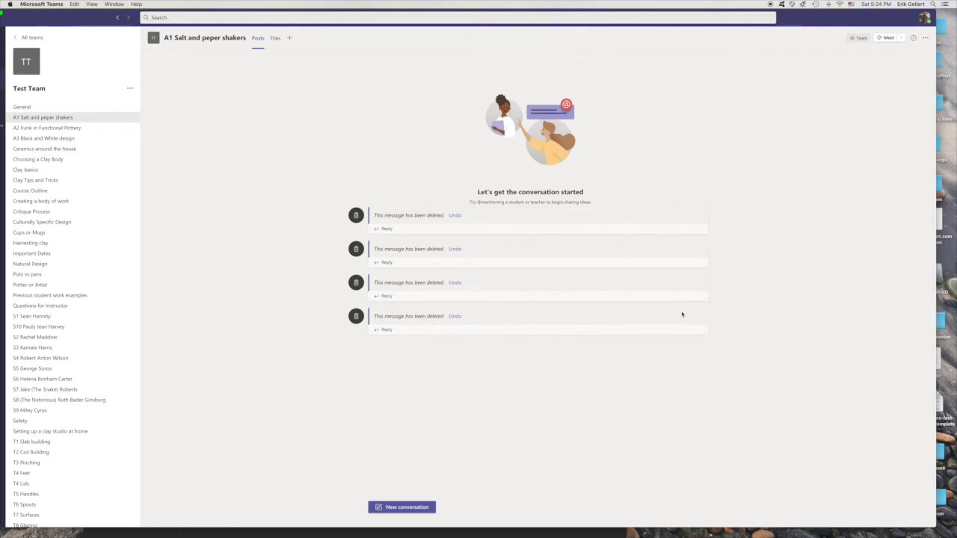